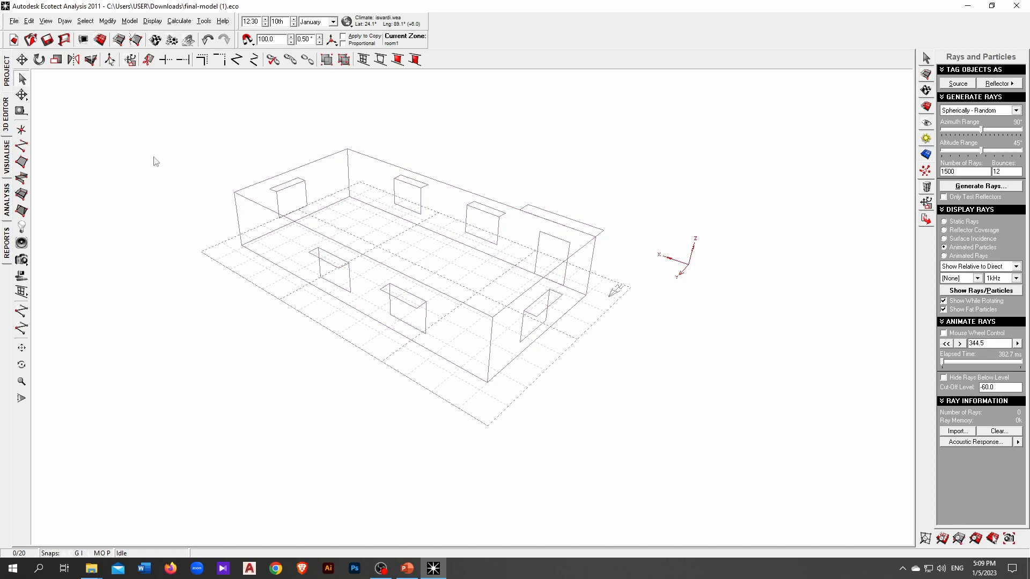
Step: Place a speaker on the floor beside the near long wall, aimed at the opposite long wall
left_click(21, 242)
left_click(408, 309)
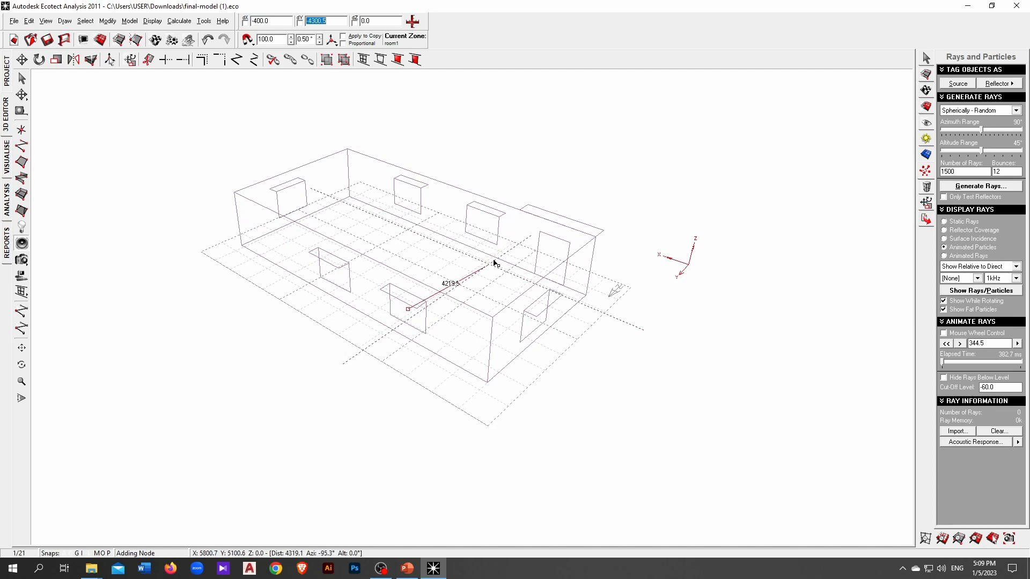
left_click(519, 224)
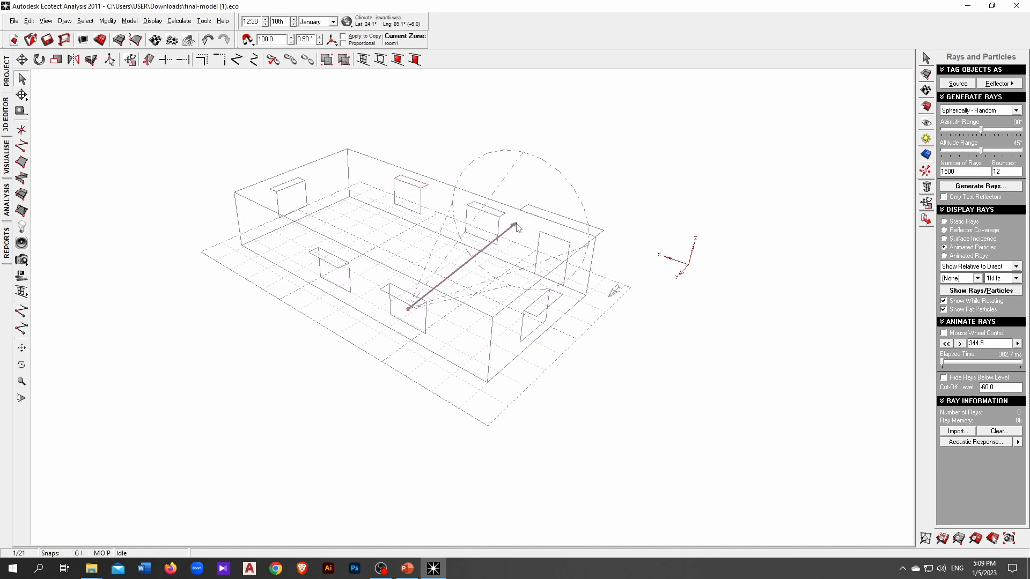
Step: Calculate the acoustic response by Estimated Reverberation, displayed at 1000 Hz with a maximum of 12 bounces
left_click(179, 21)
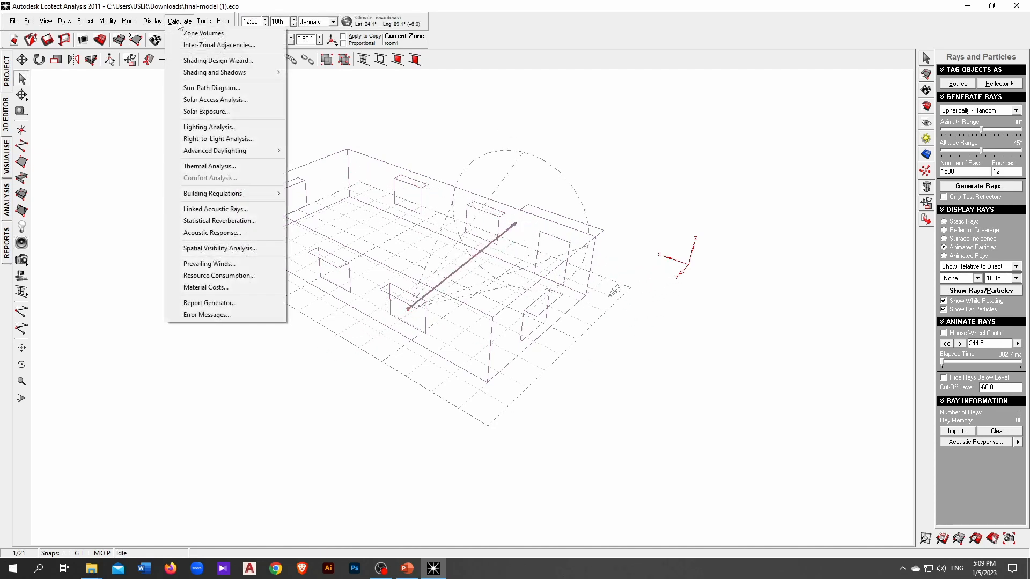
left_click(219, 233)
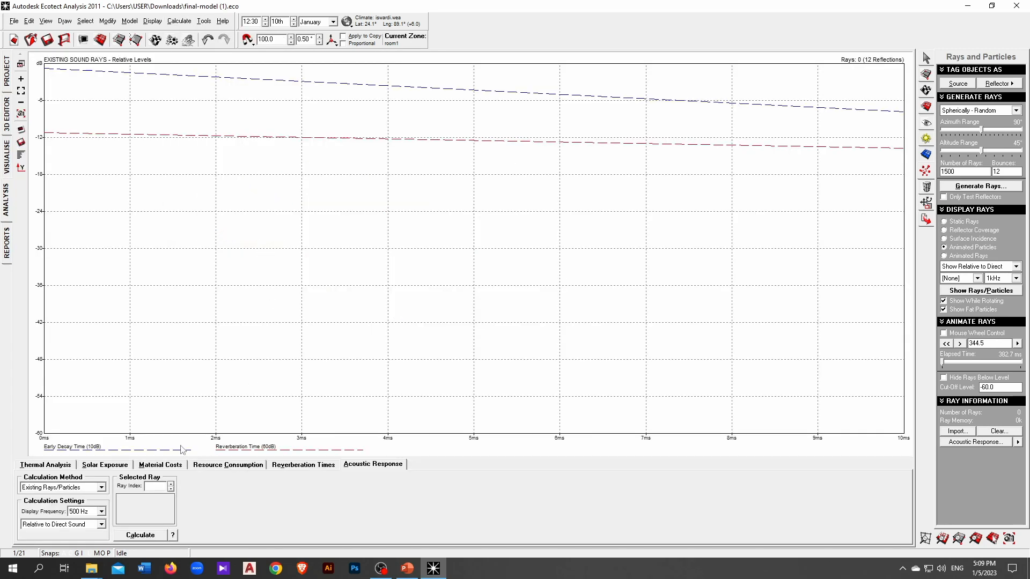
left_click(94, 488)
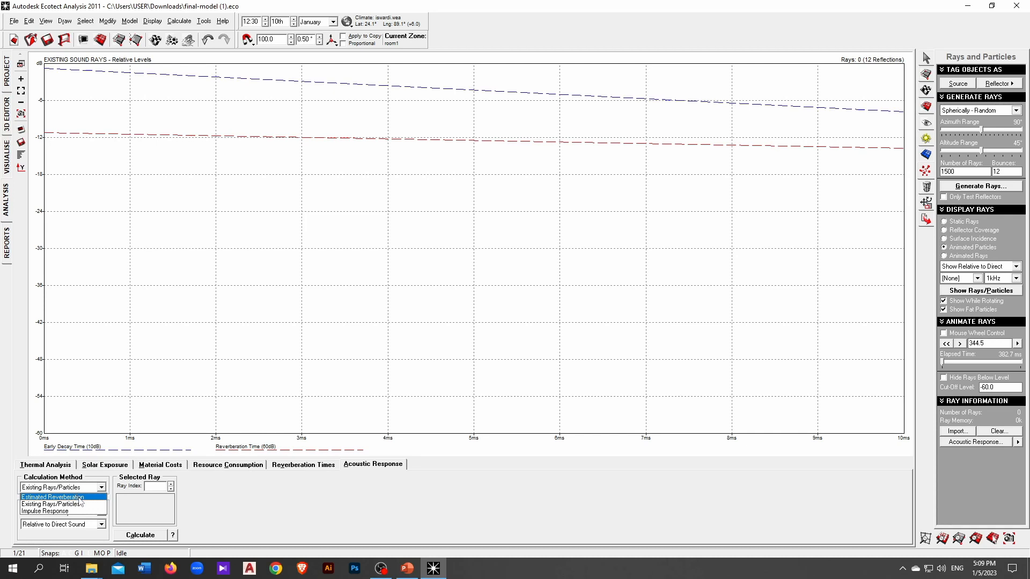
left_click(80, 499)
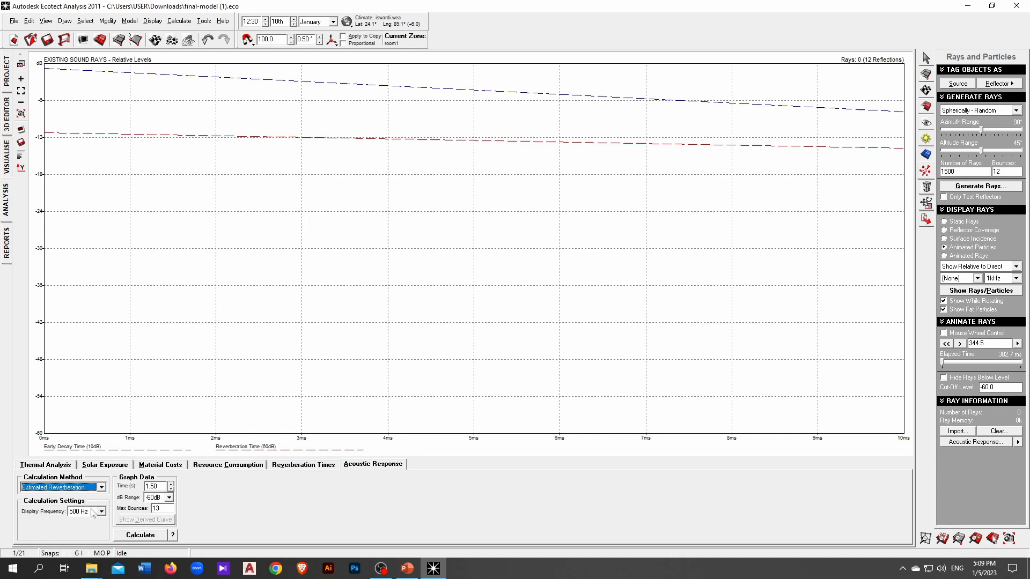
left_click(94, 512)
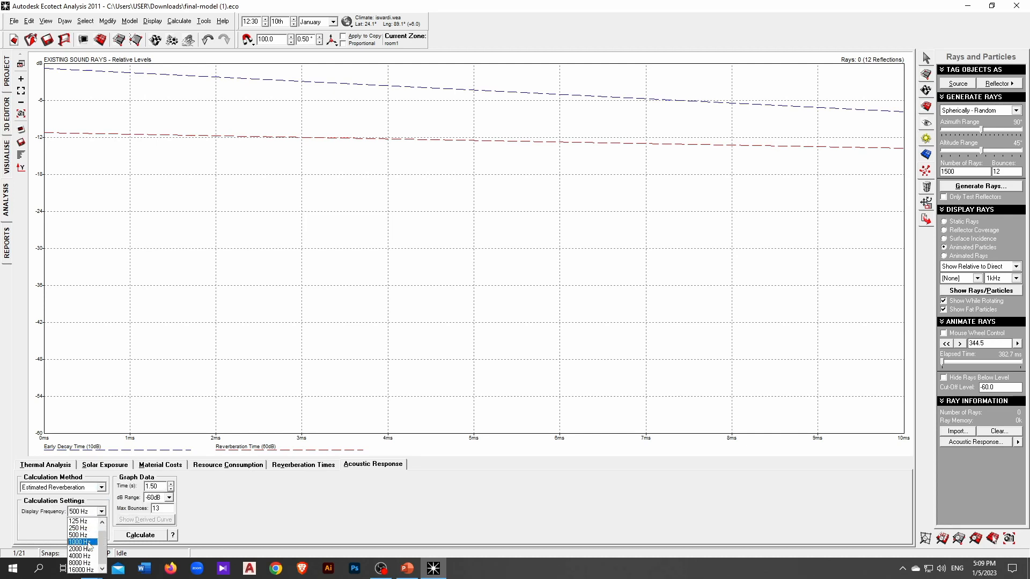
left_click(88, 543)
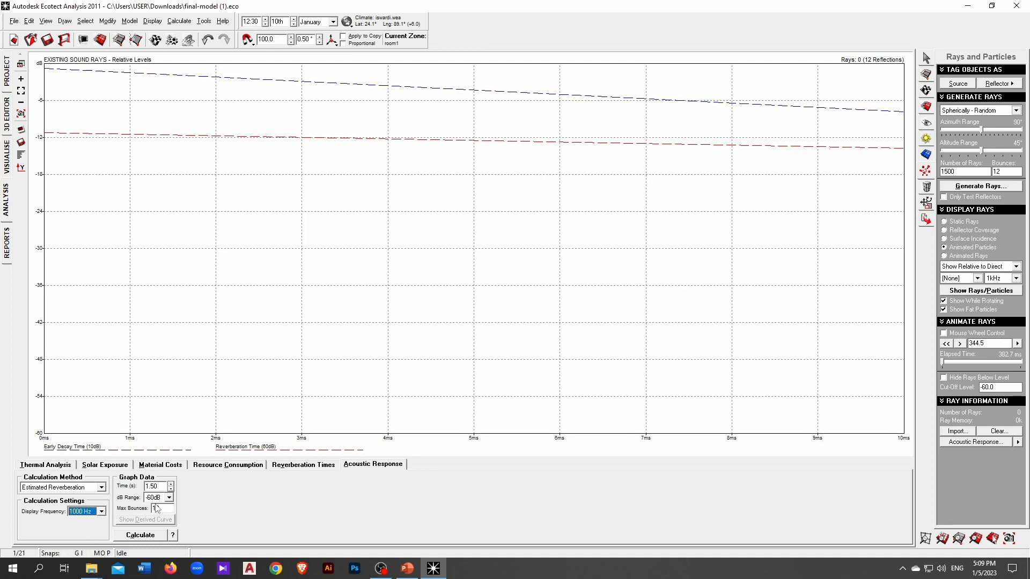
left_click_drag(160, 508, 141, 510)
type("12")
left_click(140, 536)
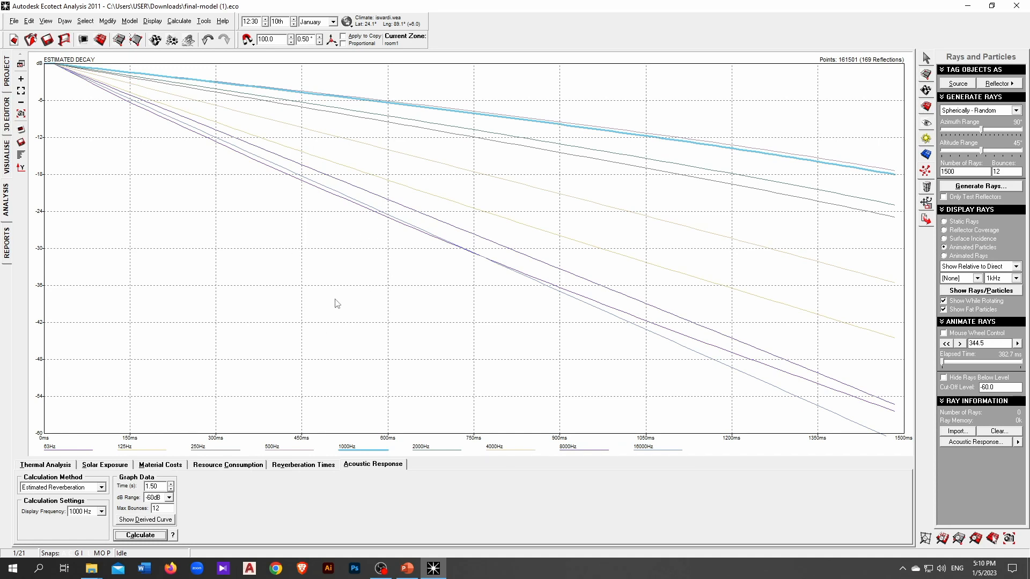
Step: Recalculate the acoustic response using the Existing Rays/Particles method at 1000 Hz, relative to direct sound
left_click(100, 488)
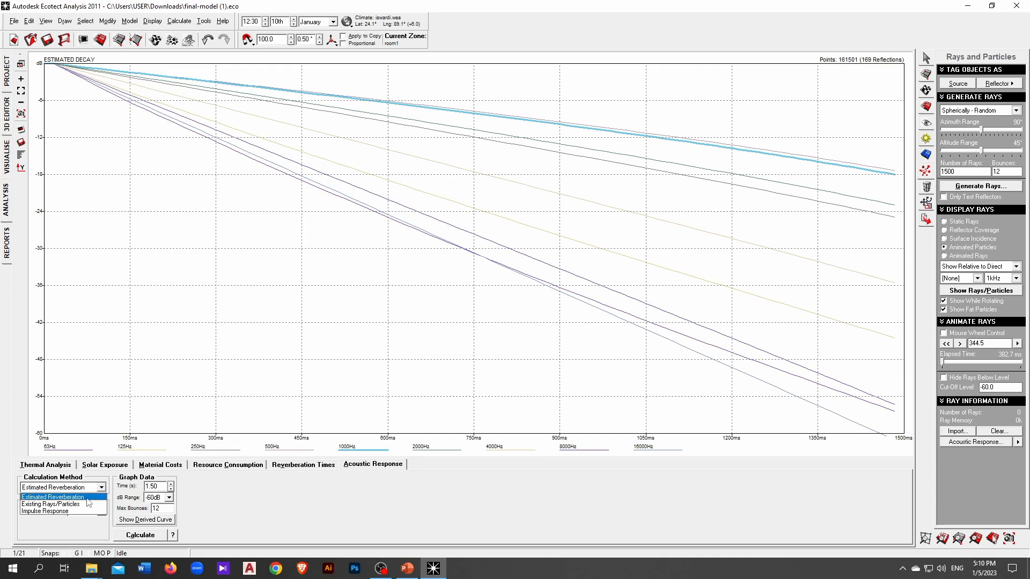
left_click(88, 508)
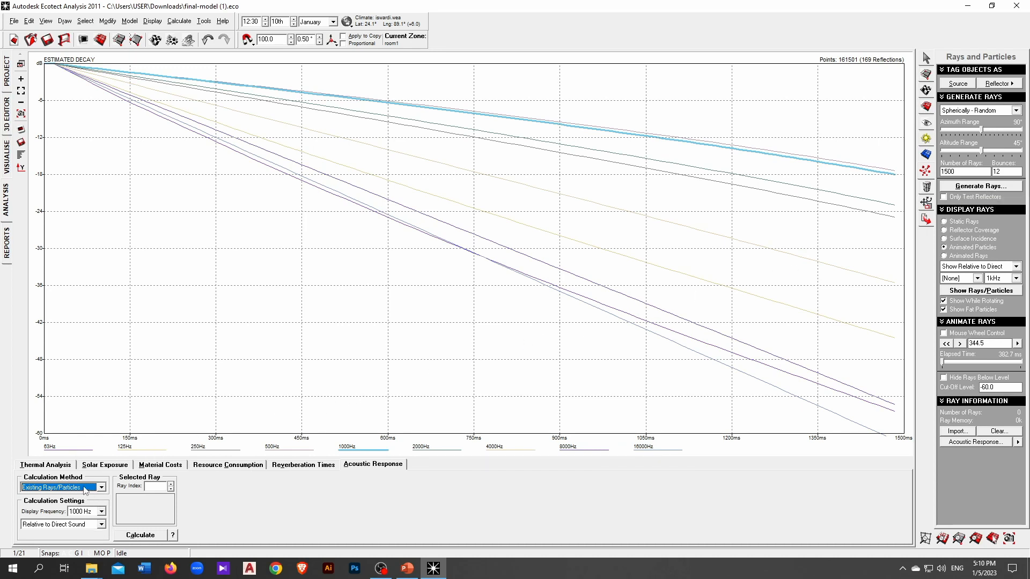
left_click(140, 535)
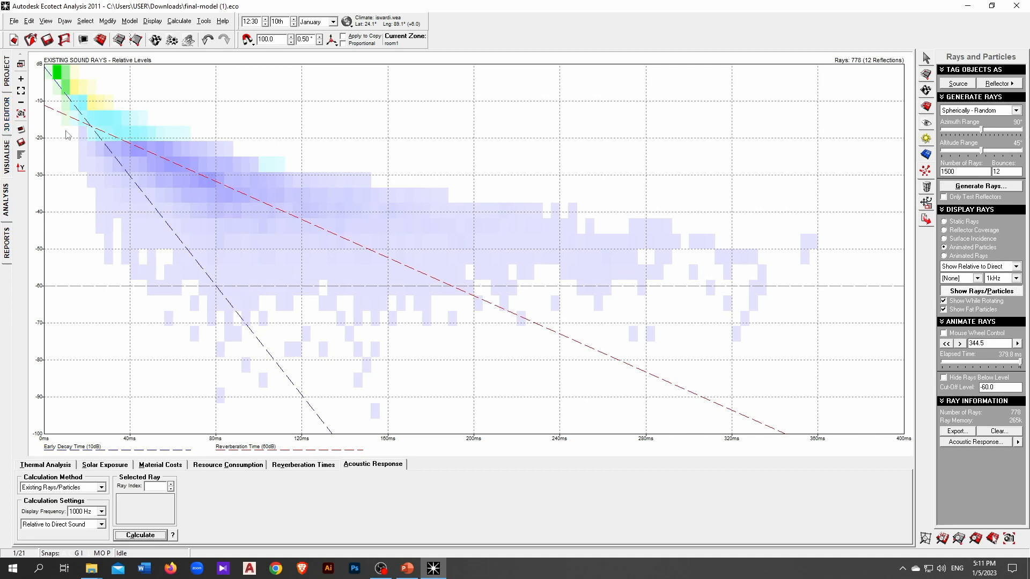
Step: Generate linked acoustic rays from the speaker in the 3D model with a 10° increment angle and 270° rotation angle
left_click(7, 123)
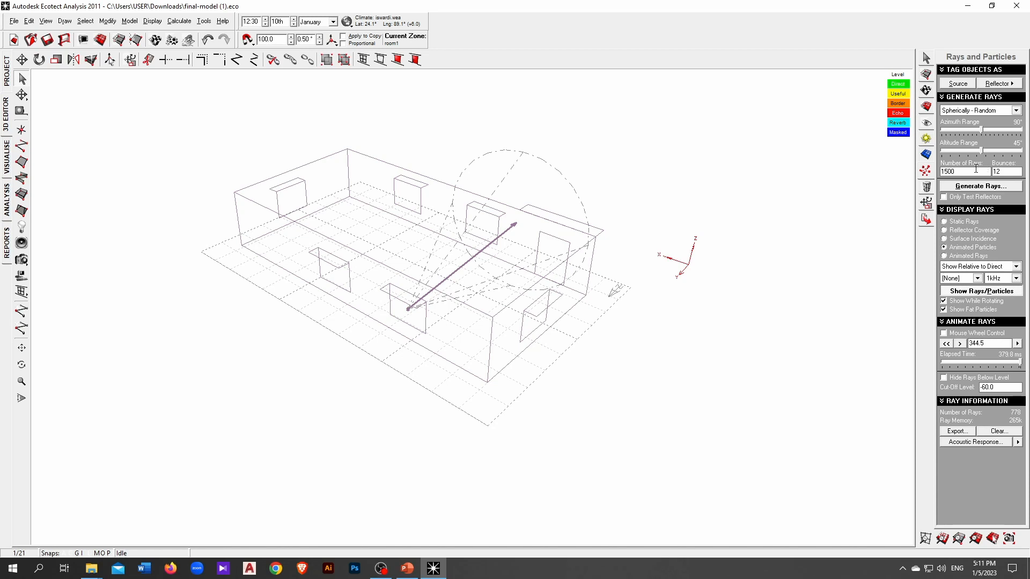
middle_click_drag(503, 125, 500, 137)
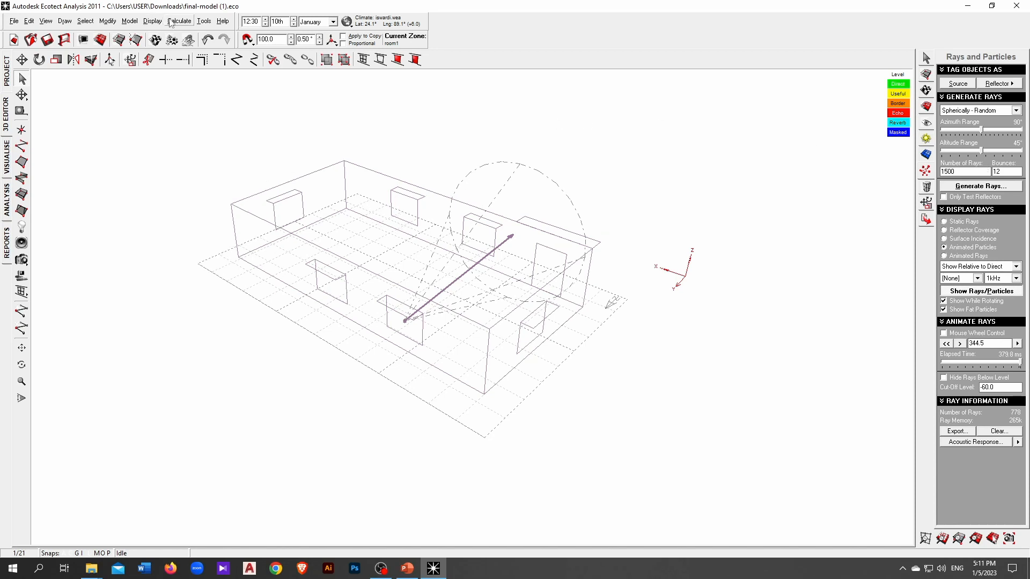
left_click(178, 22)
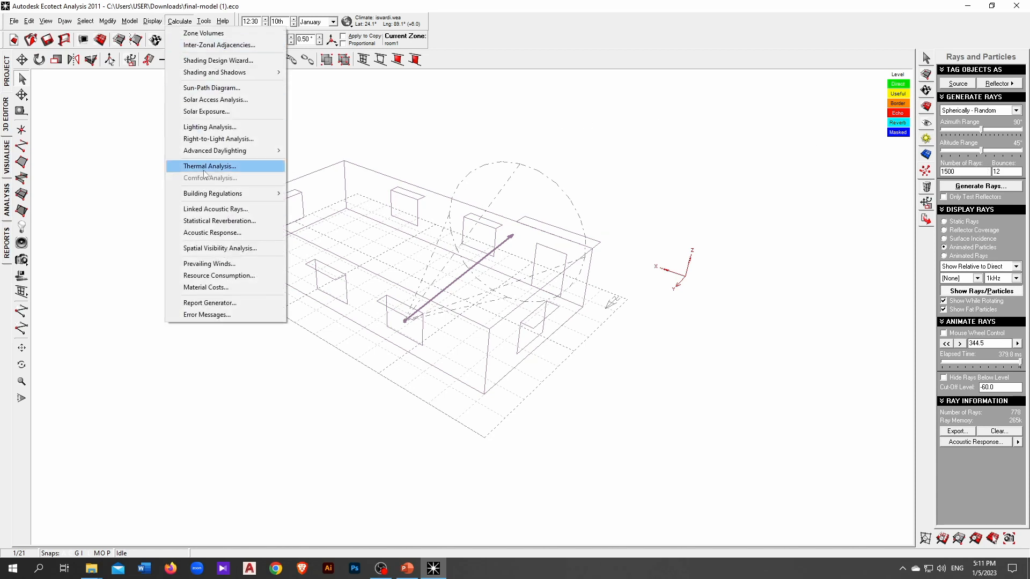
left_click(213, 213)
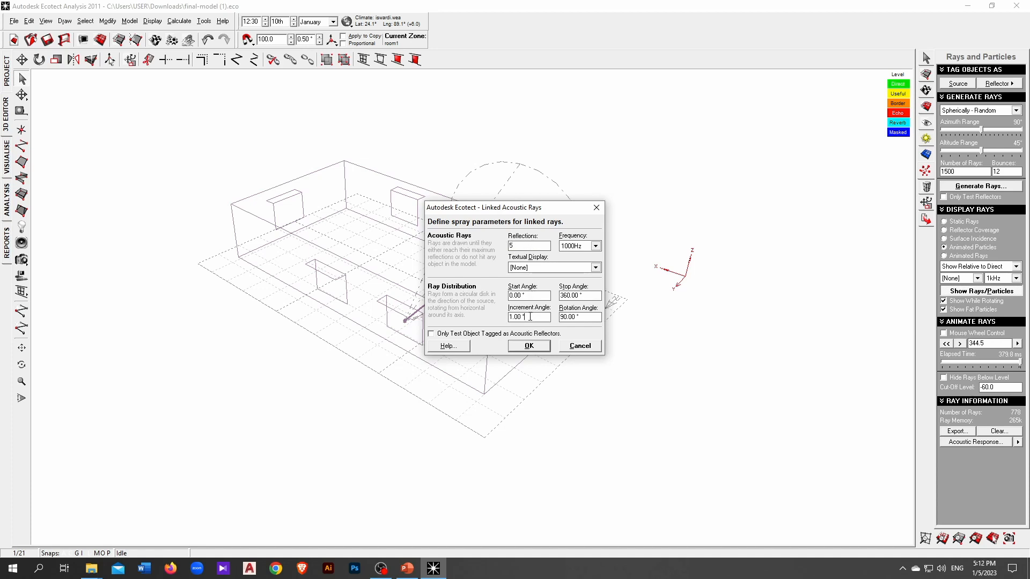
left_click_drag(530, 317, 504, 317)
type("10")
key("Tab")
type("270")
left_click(543, 346)
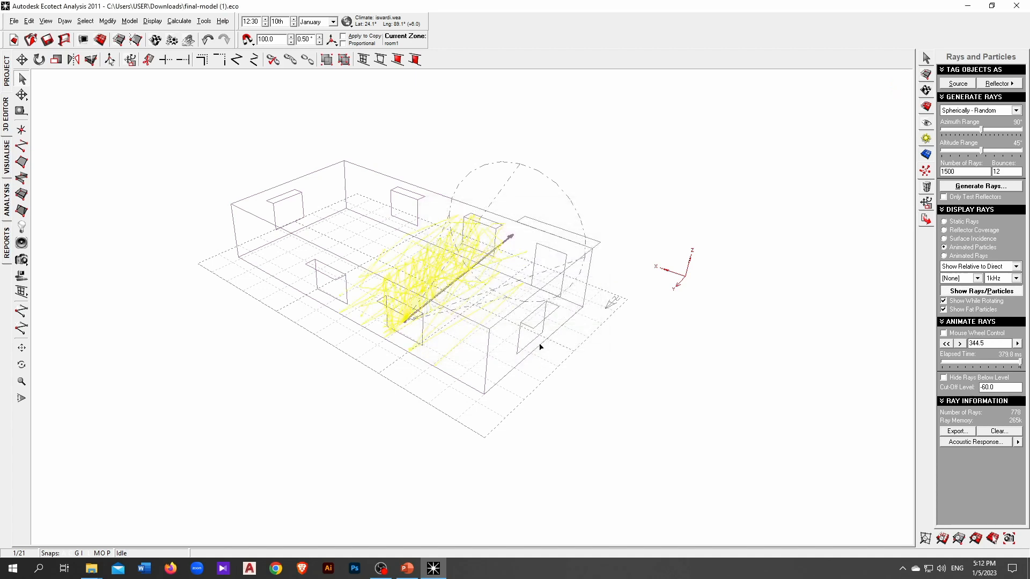
Step: Inspect the linked rays, then place a new speaker beside the window wall, aimed across the room at the opposite wall
left_click(22, 364)
left_click_drag(460, 357, 480, 390)
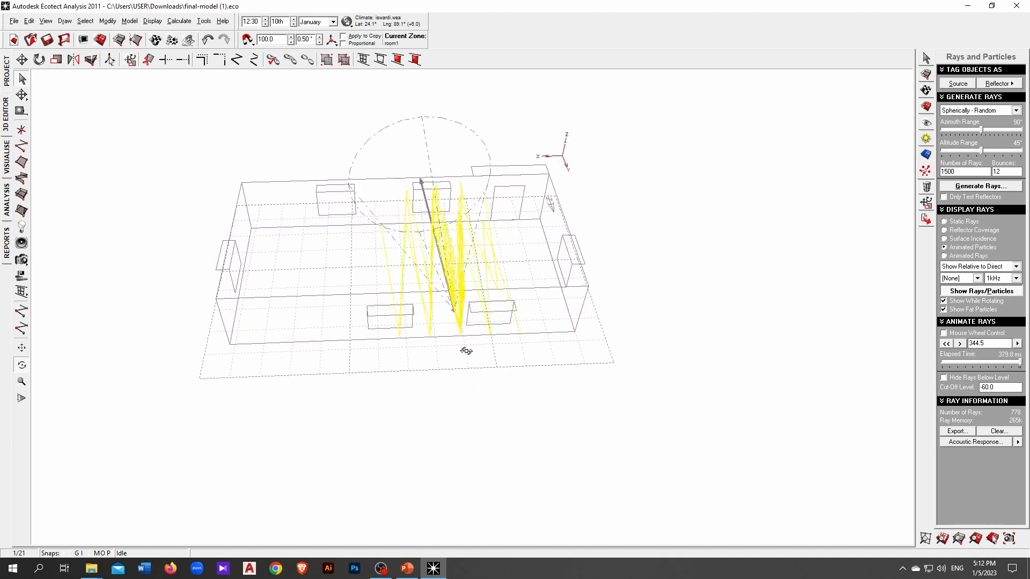
left_click_drag(461, 349, 35, 252)
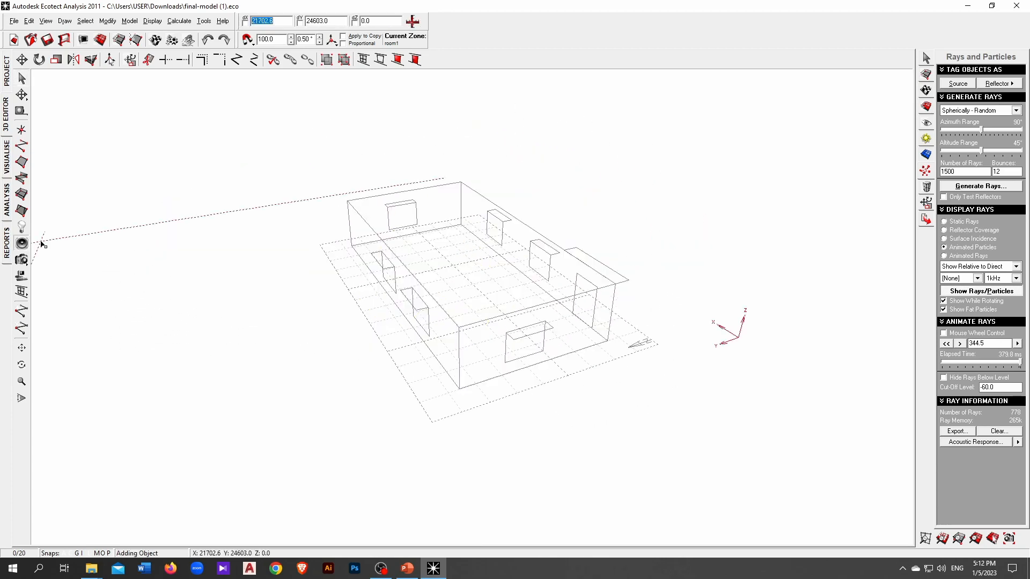
scroll(402, 316, "up", 2)
left_click(394, 319)
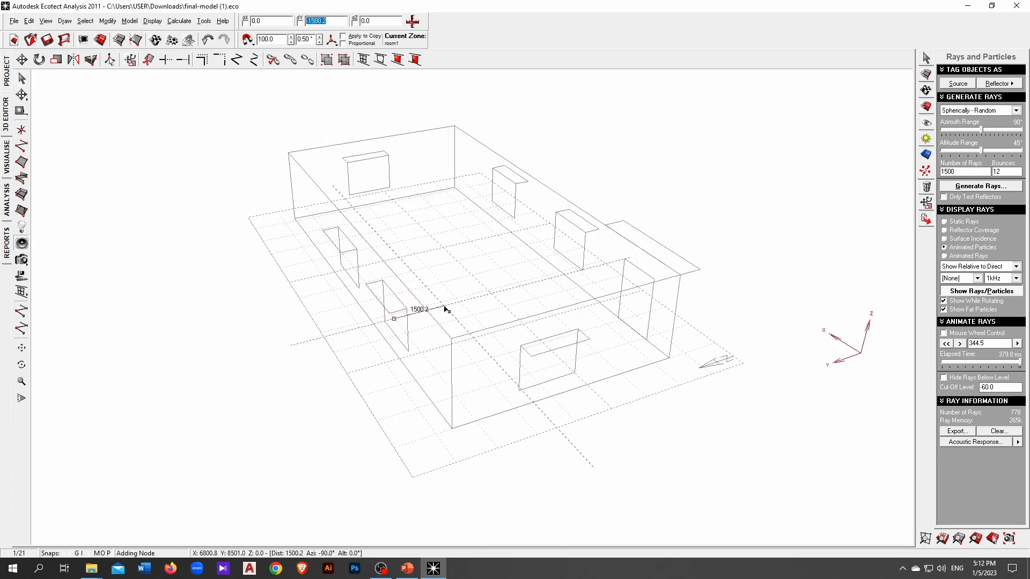
left_click(599, 243)
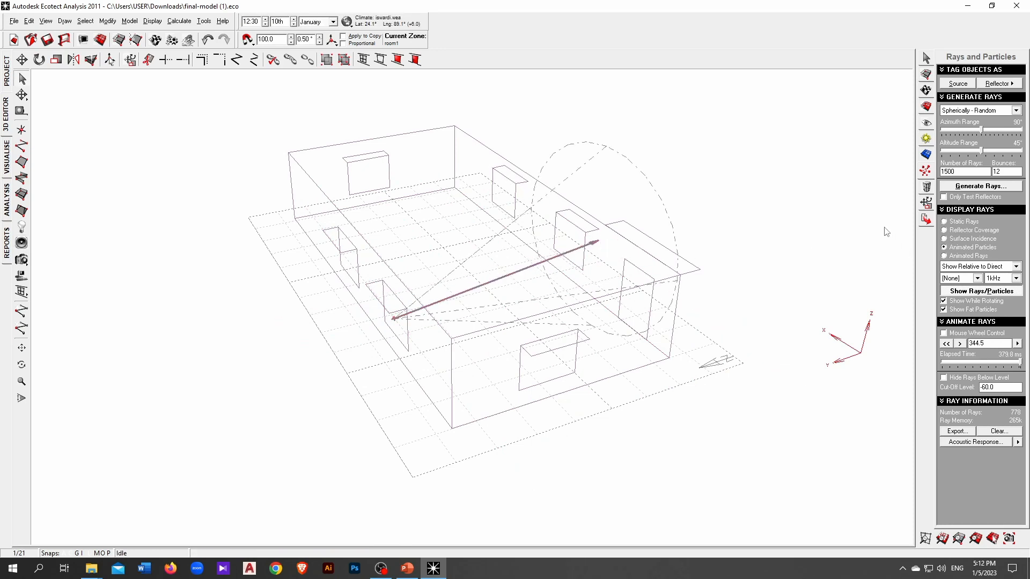
Step: Switch the ray display to Animated Rays and generate 1500 spherically random rays with 12 bounces from the speaker
left_click(966, 256)
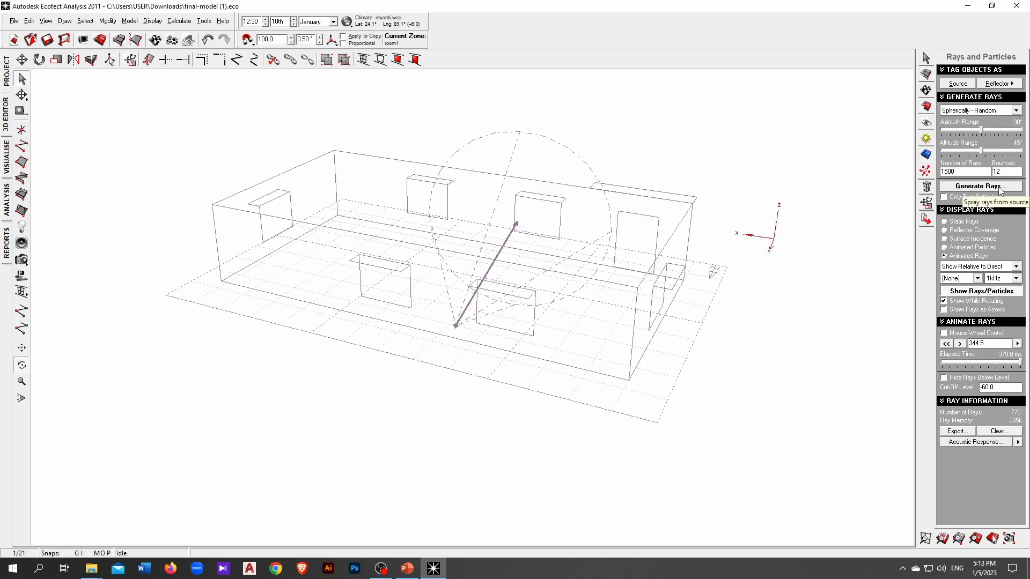
left_click(999, 186)
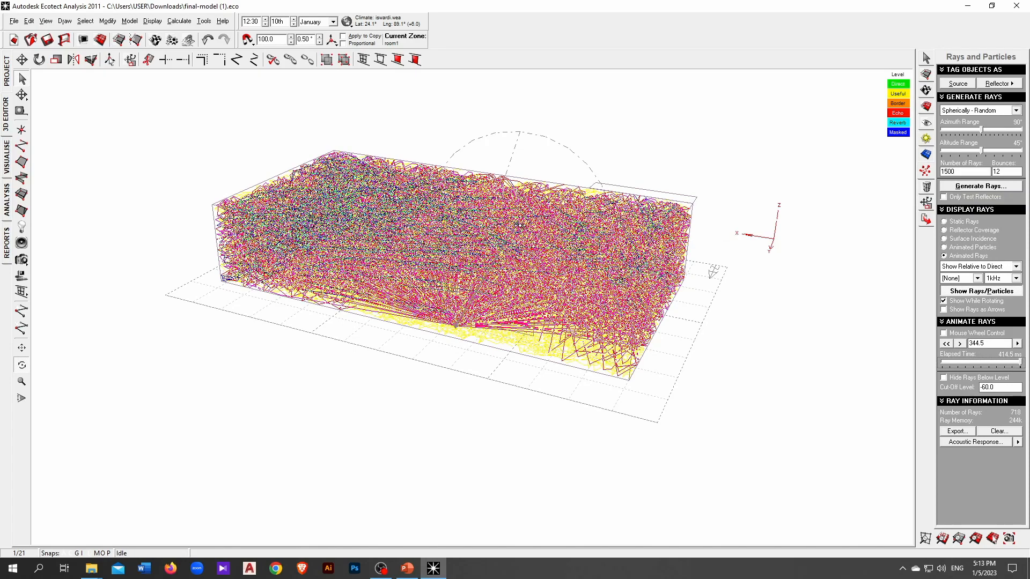
right_click_drag(747, 308, 703, 320)
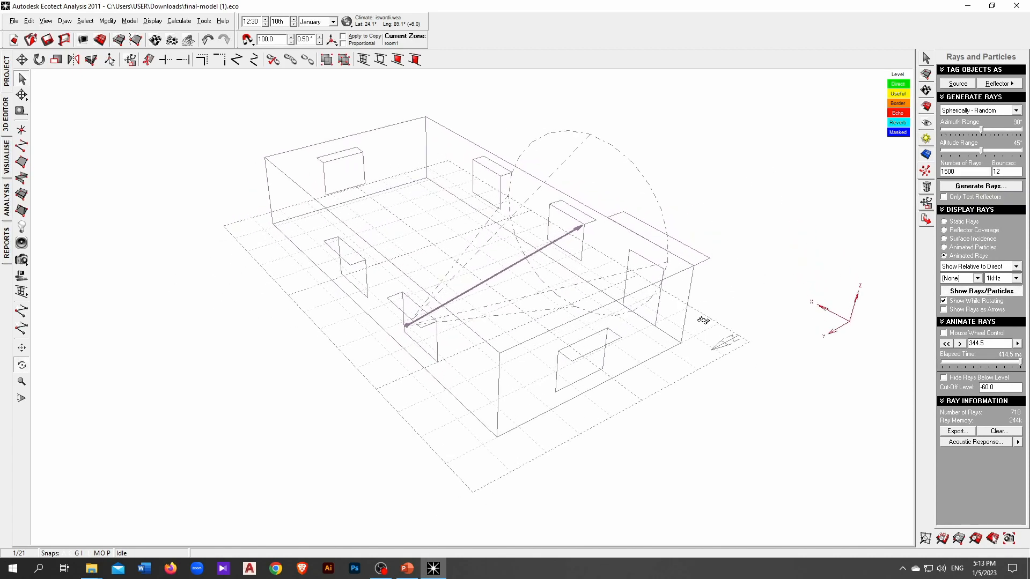
left_click(989, 188)
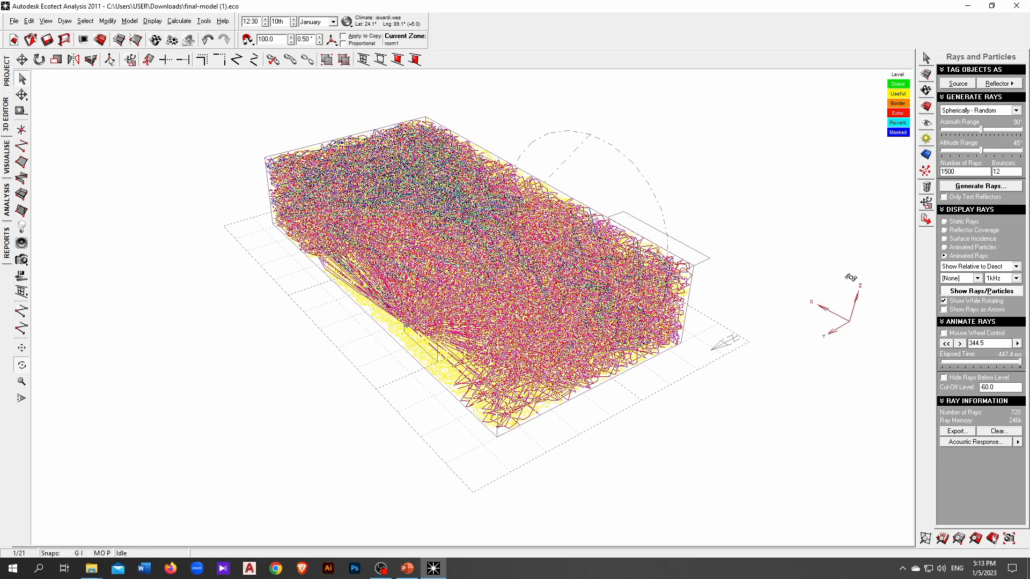
Step: Change the ray display to Animated Particles and regenerate the spherically random rays to play the particle animation
left_click(944, 247)
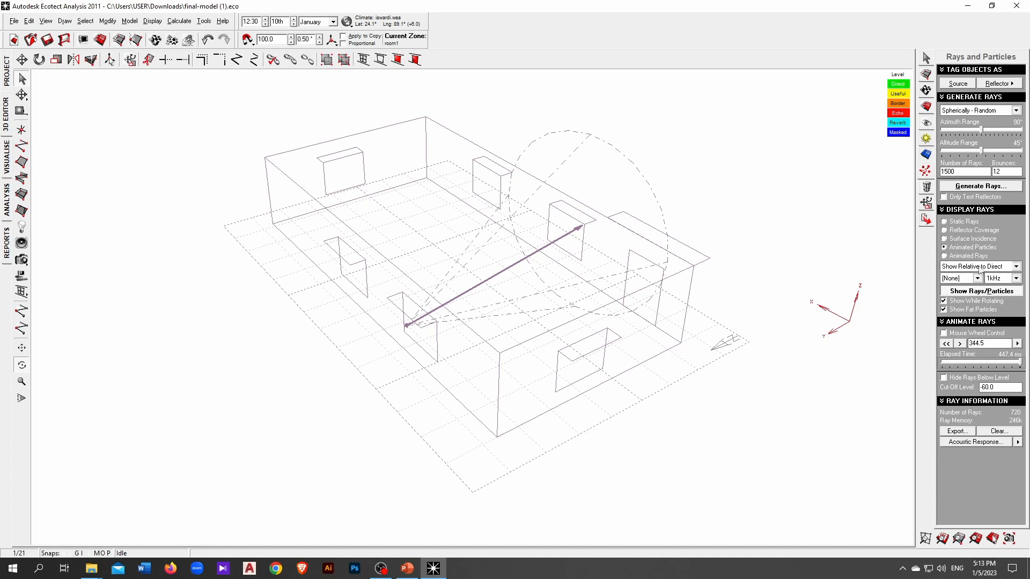
left_click(976, 292)
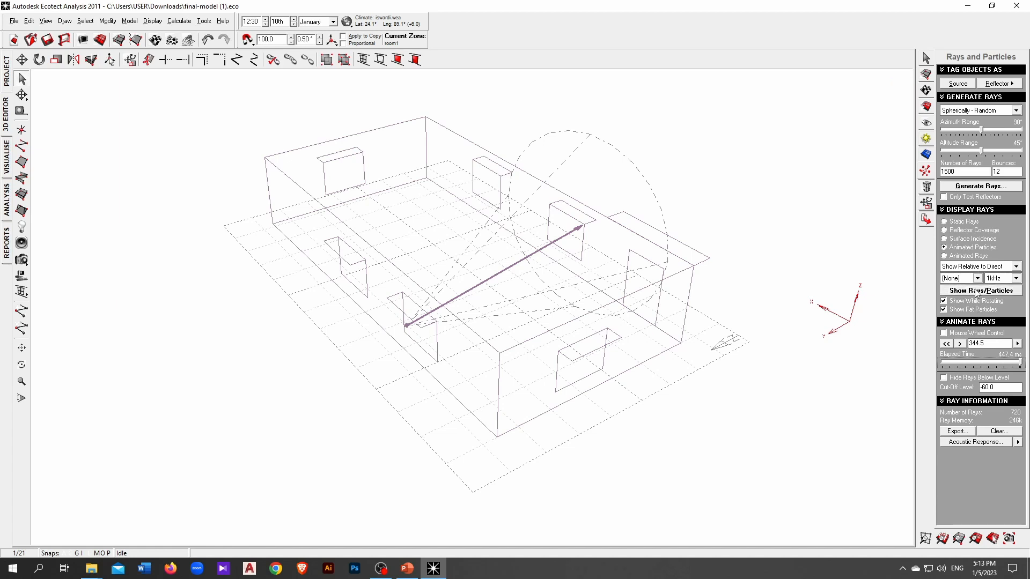
left_click(988, 188)
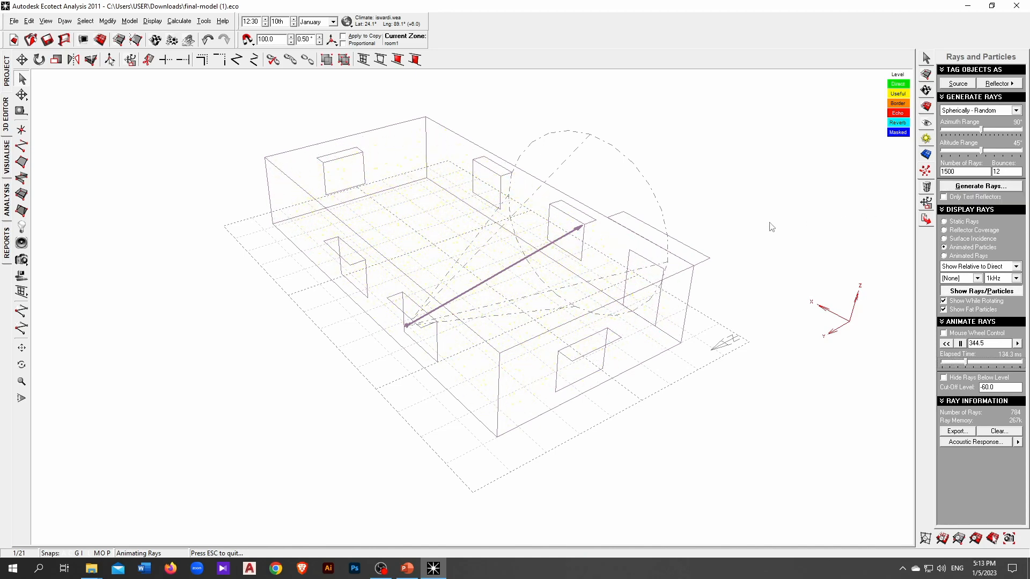
Step: Set the ray distribution to Circular Pattern with a 1.0° angular increment and generate the rays
left_click(995, 110)
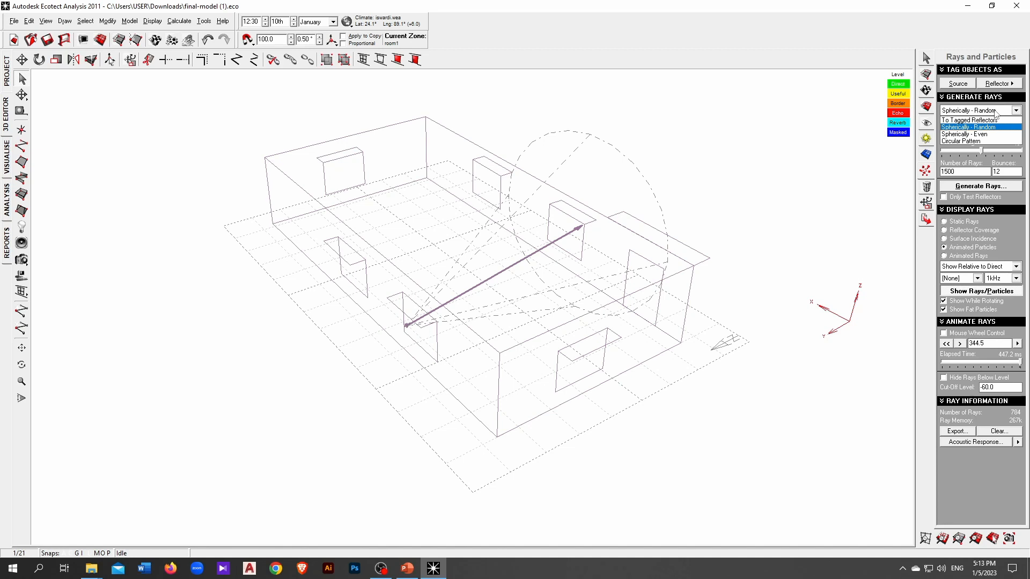
left_click(987, 140)
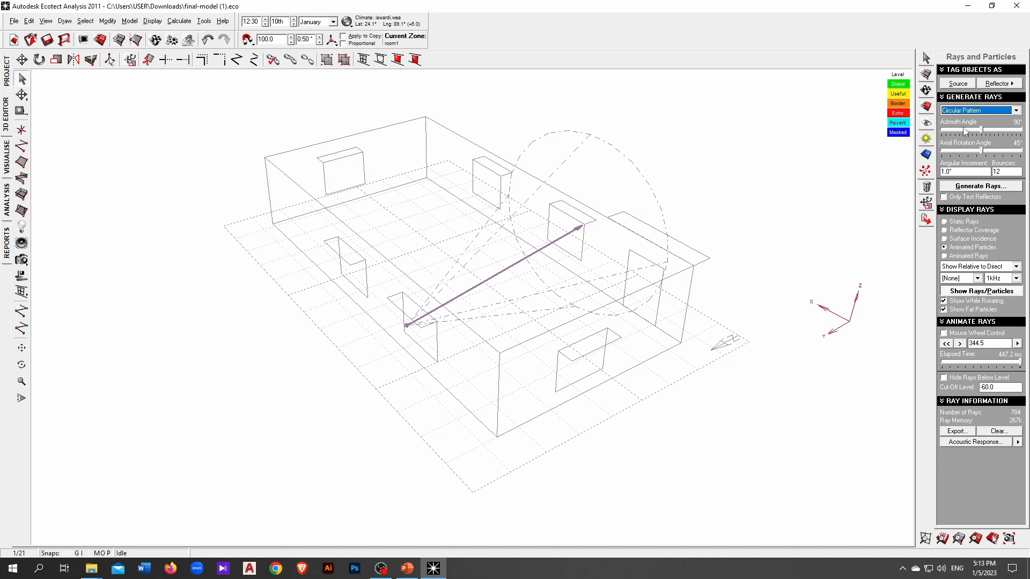
left_click(978, 190)
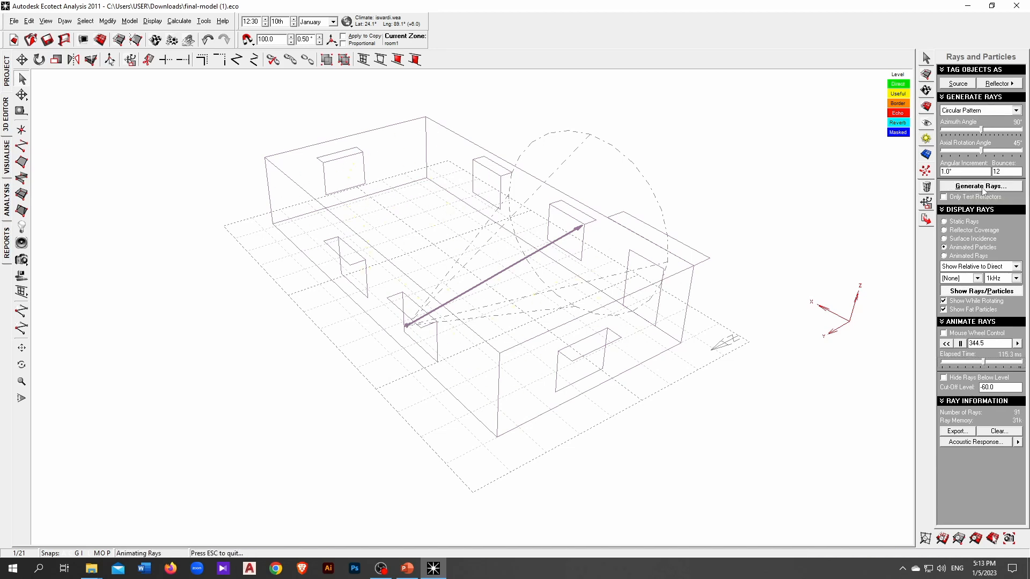
Step: Set the ray animation speed to 100 and the angular increment to 15°, and regenerate the circular rays
left_click_drag(990, 343, 959, 343)
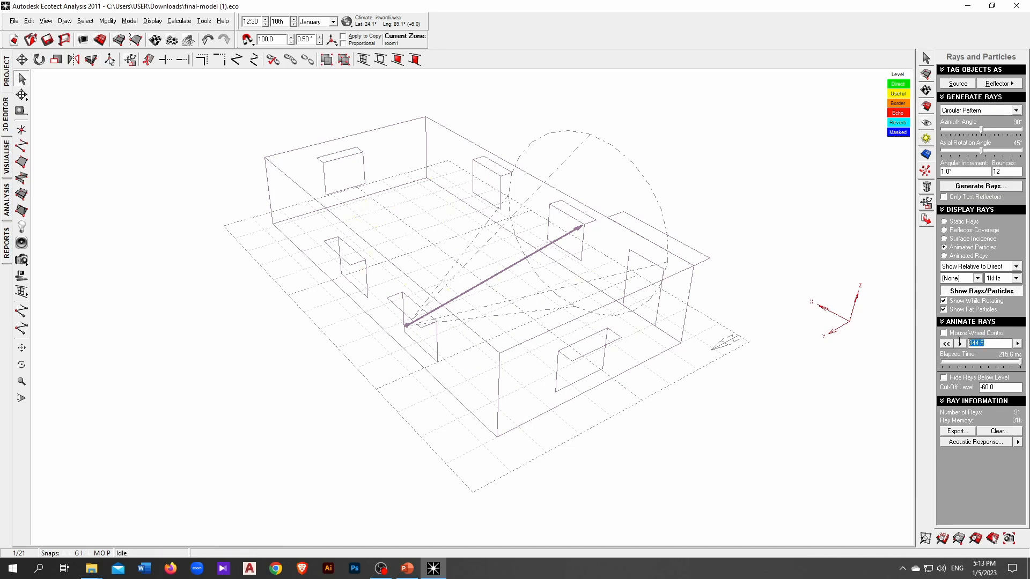
type("100")
left_click(983, 192)
left_click_drag(984, 173, 943, 174)
type("15")
key("Return")
left_click(971, 186)
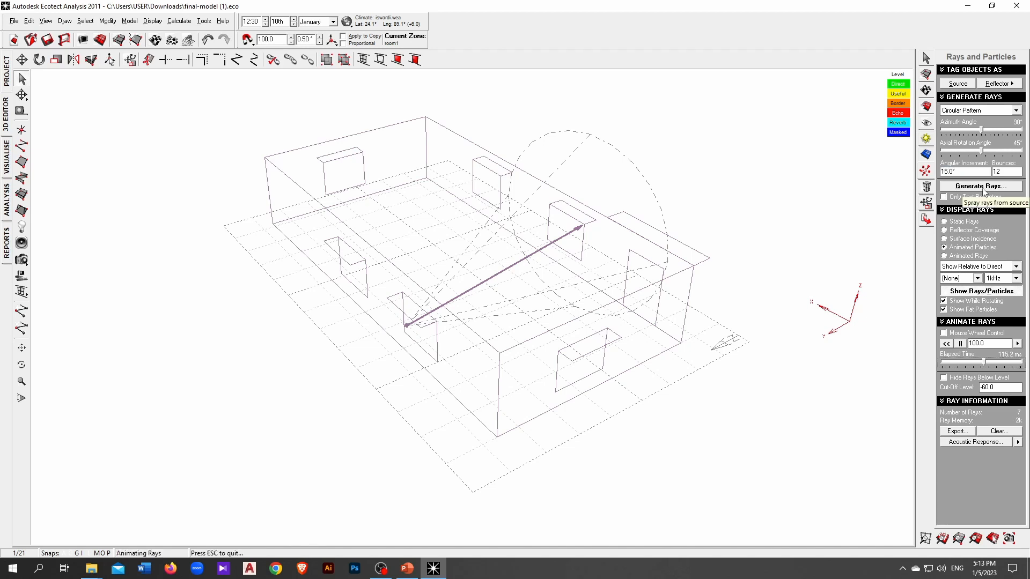
Step: Lower the ray animation speed to 50, raise the bounces to 20, and regenerate the circular rays
double_click(989, 342)
type("50")
key("Return")
double_click(1001, 171)
type("20")
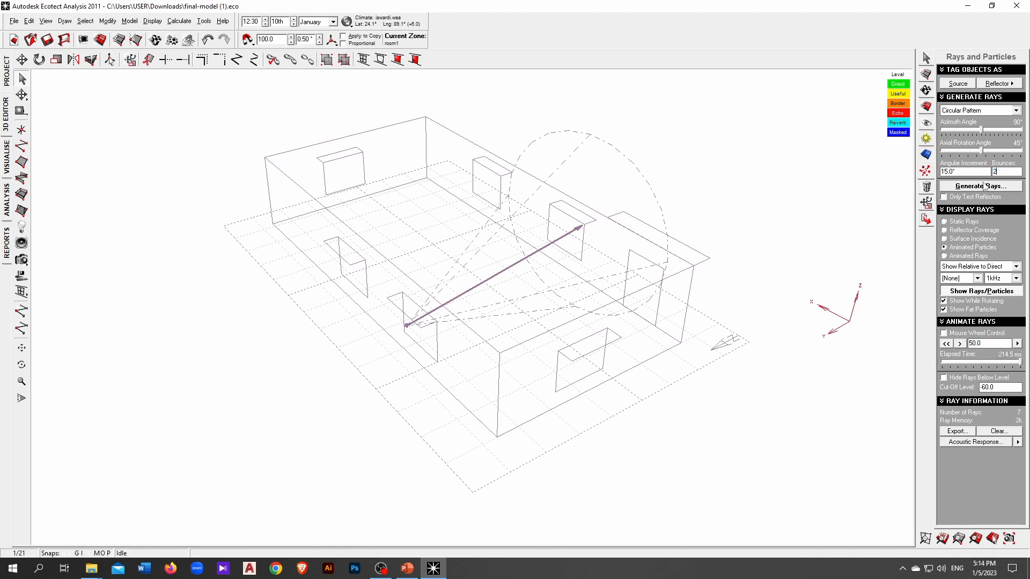
key("Return")
left_click(980, 187)
Step: Return the ray distribution to Spherically - Random and generate 1500 animated particles with 20 bounces
left_click(977, 110)
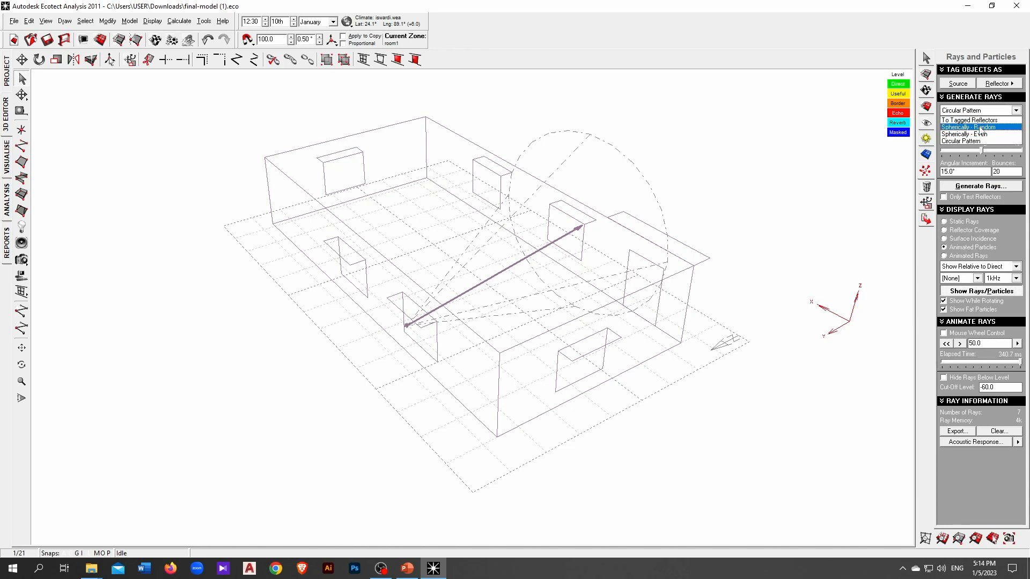
left_click(979, 128)
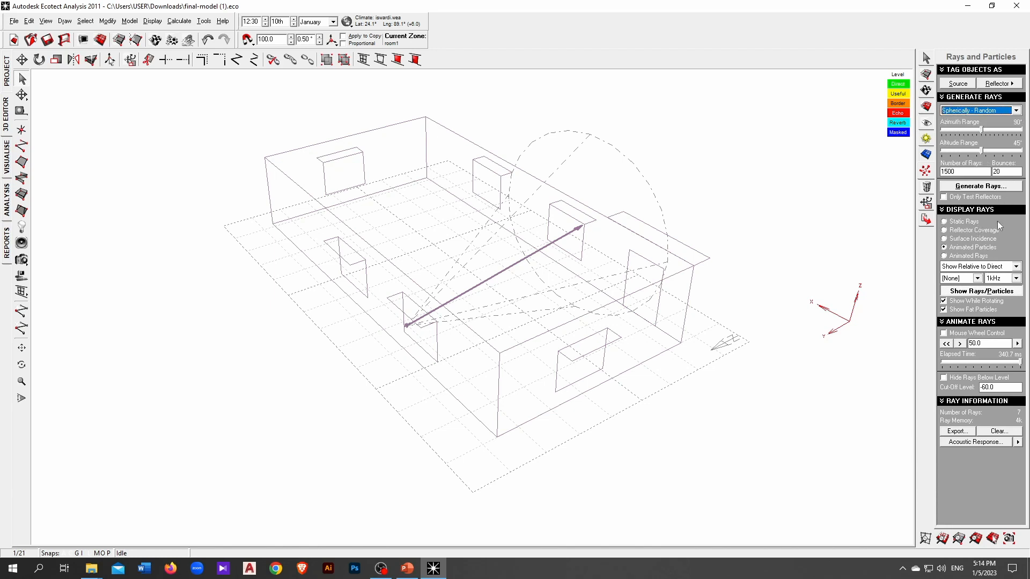
left_click(979, 188)
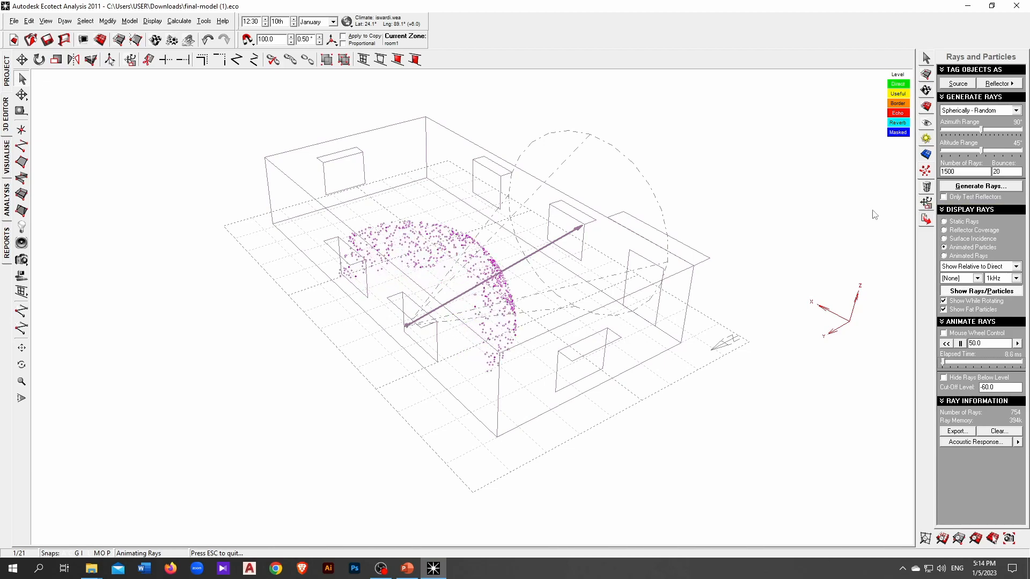